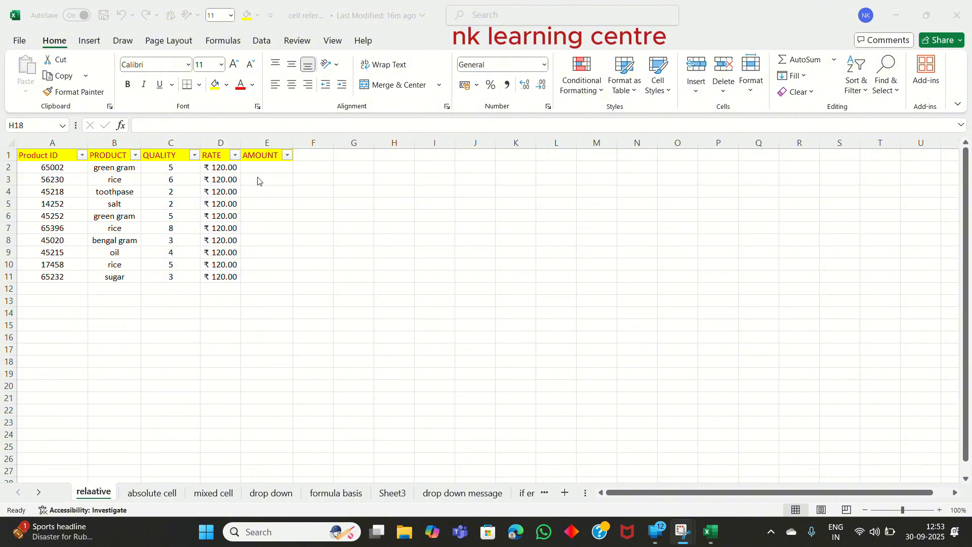
Enter the formula =D2+C2 in cell E2 of the AMOUNT column
{"action": "left_click", "coordinate": [270, 169]}
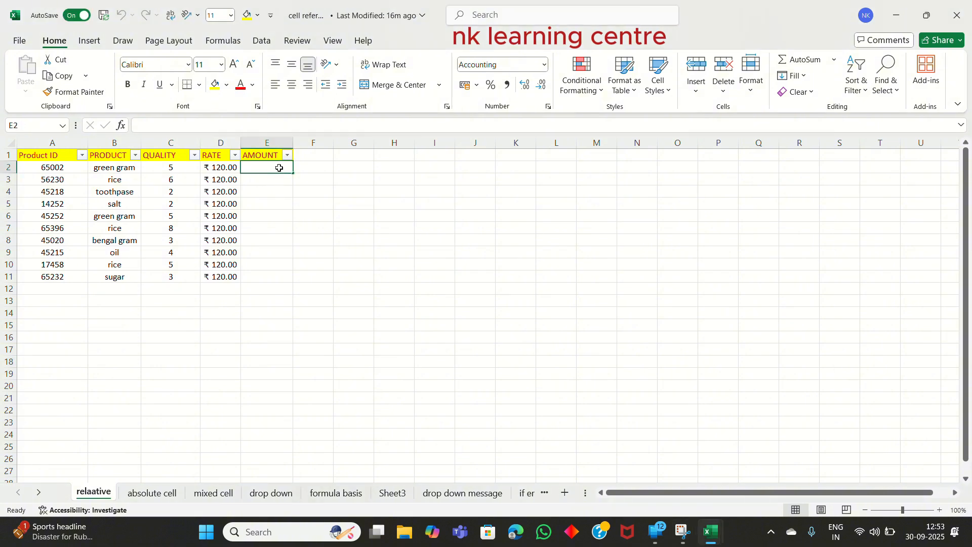
{"action": "type", "text": "="}
{"action": "left_click", "coordinate": [225, 169]}
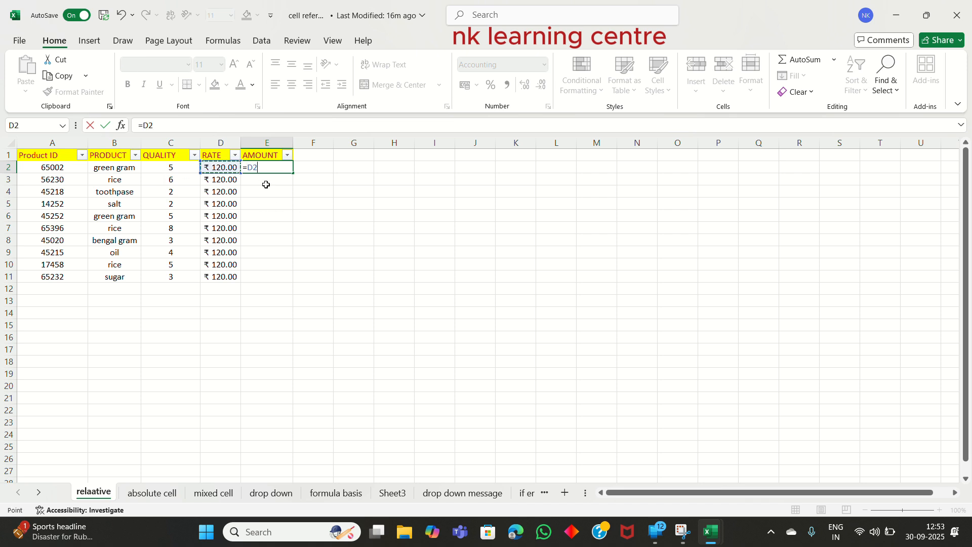
{"action": "type", "text": "+"}
{"action": "left_click", "coordinate": [174, 168]}
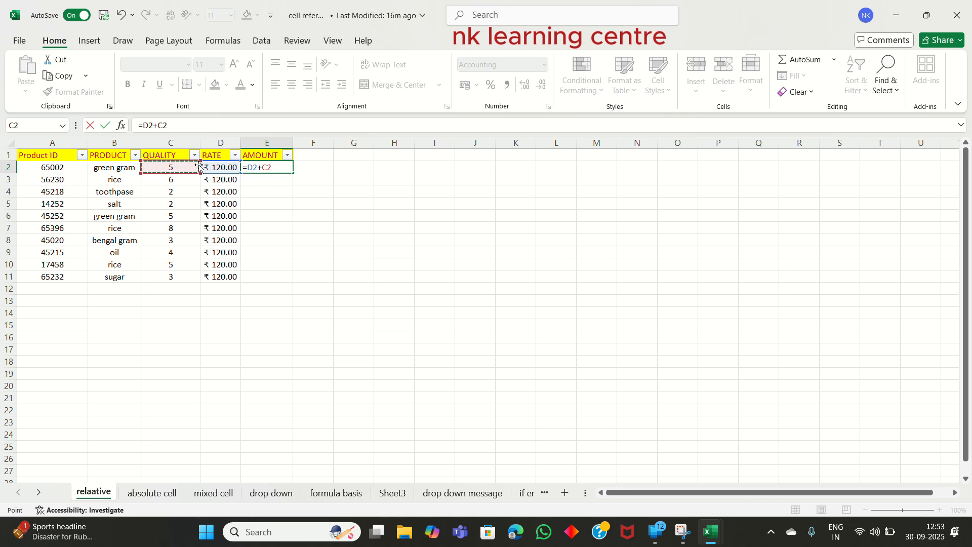
{"action": "key", "text": "Return"}
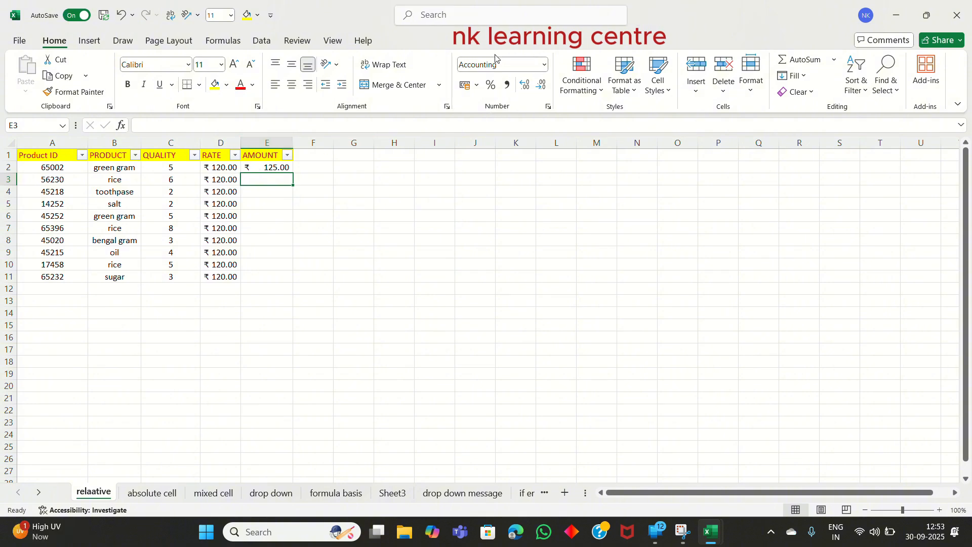
Fill the E2 amount formula down the AMOUNT column through E11
{"action": "left_click", "coordinate": [546, 65]}
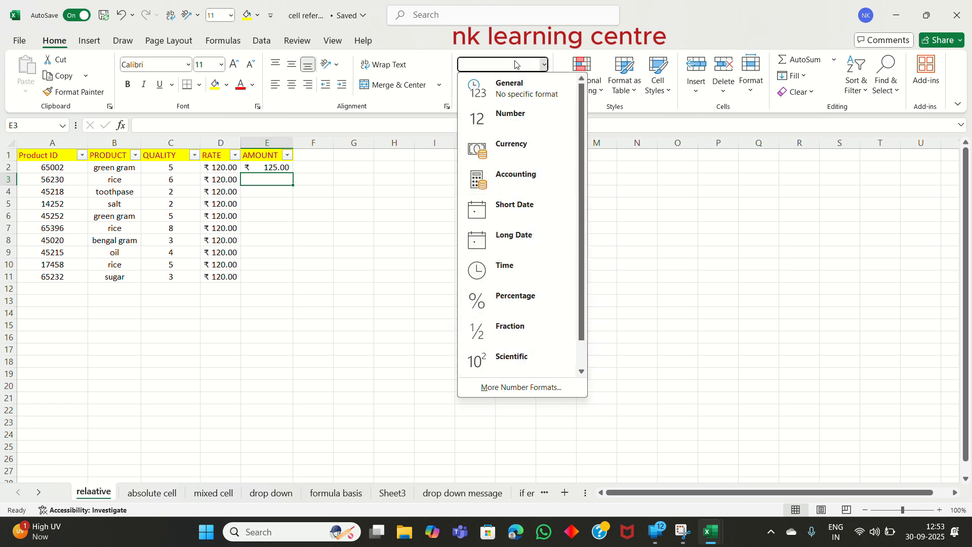
{"action": "left_click", "coordinate": [62, 312]}
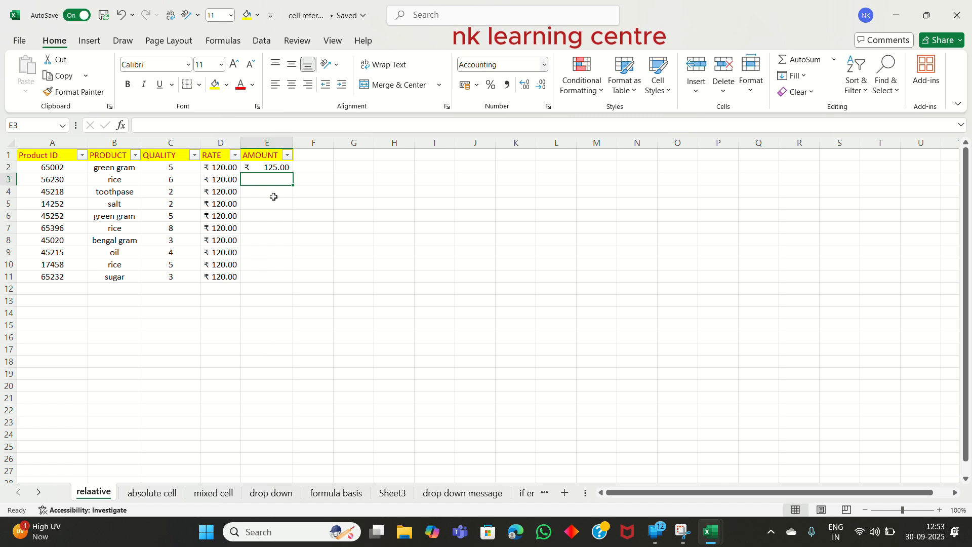
{"action": "left_click", "coordinate": [280, 166]}
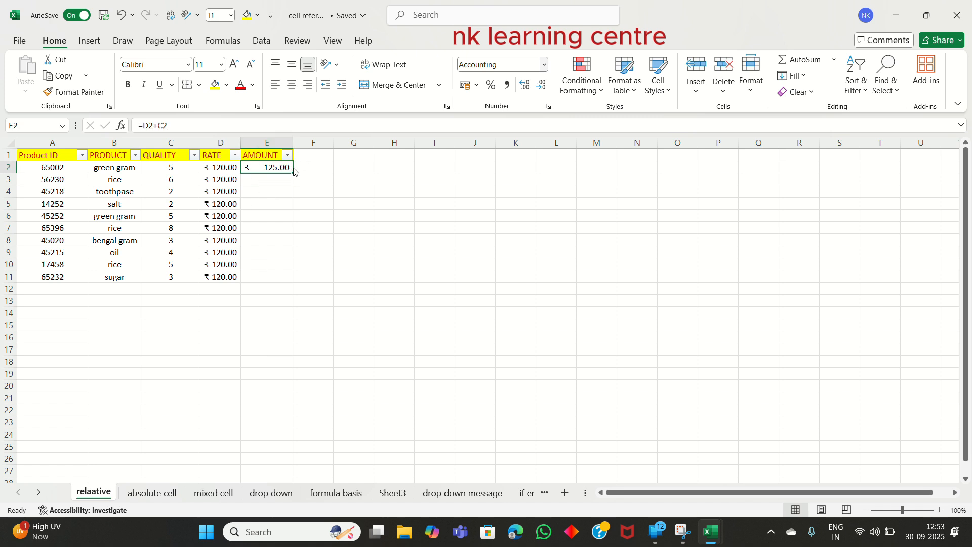
{"action": "left_click_drag", "start_coordinate": [294, 169], "coordinate": [292, 279]}
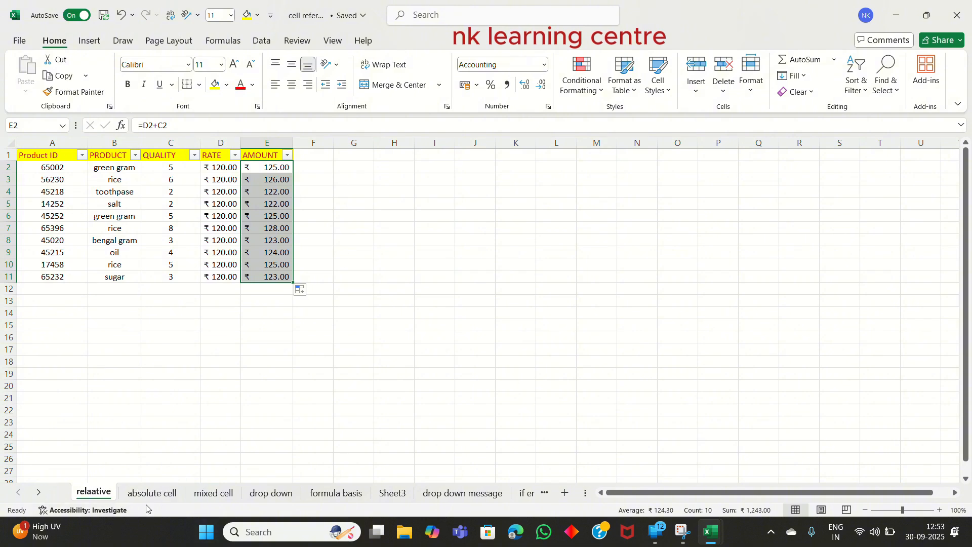
On the absolute cell sheet, enter the formula =E2*I1 in F2 of the sales tax column
{"action": "left_click", "coordinate": [163, 494]}
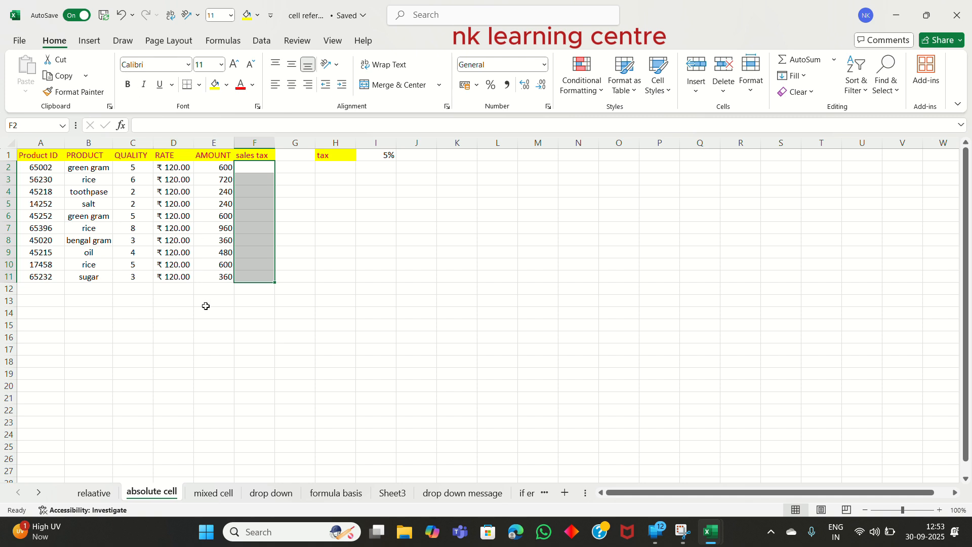
{"action": "left_click", "coordinate": [228, 336]}
{"action": "left_click", "coordinate": [271, 164]}
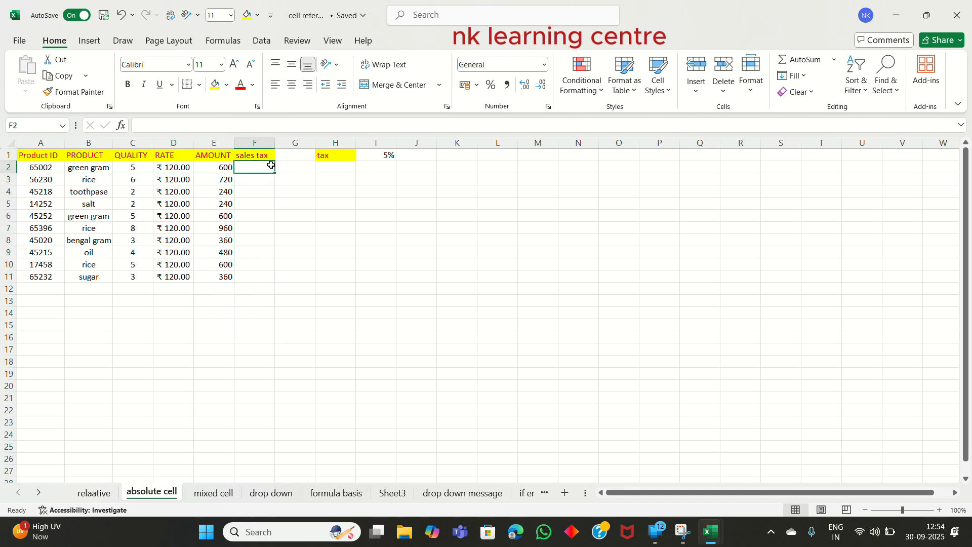
{"action": "double_click", "coordinate": [243, 172]}
{"action": "type", "text": "="}
{"action": "left_click", "coordinate": [219, 168]}
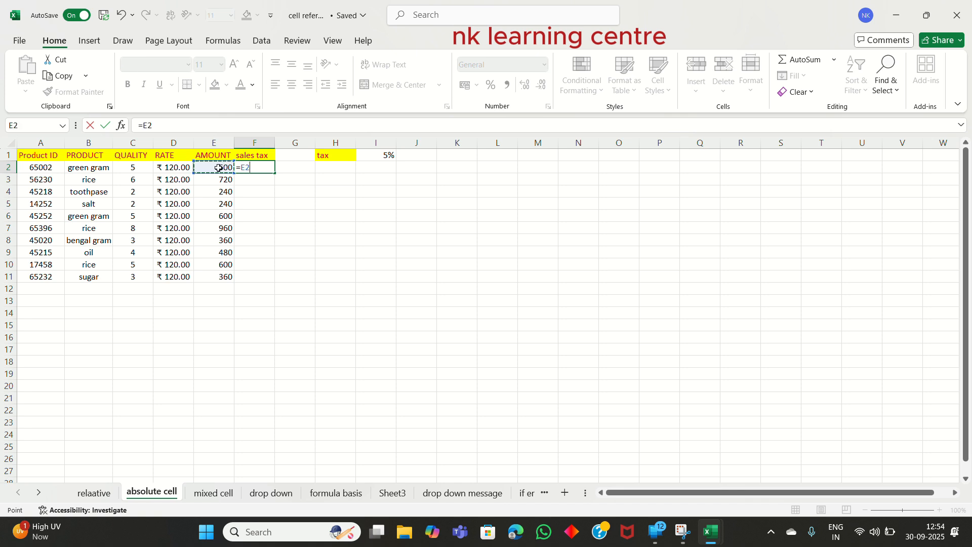
{"action": "type", "text": "*"}
{"action": "left_click", "coordinate": [389, 155]}
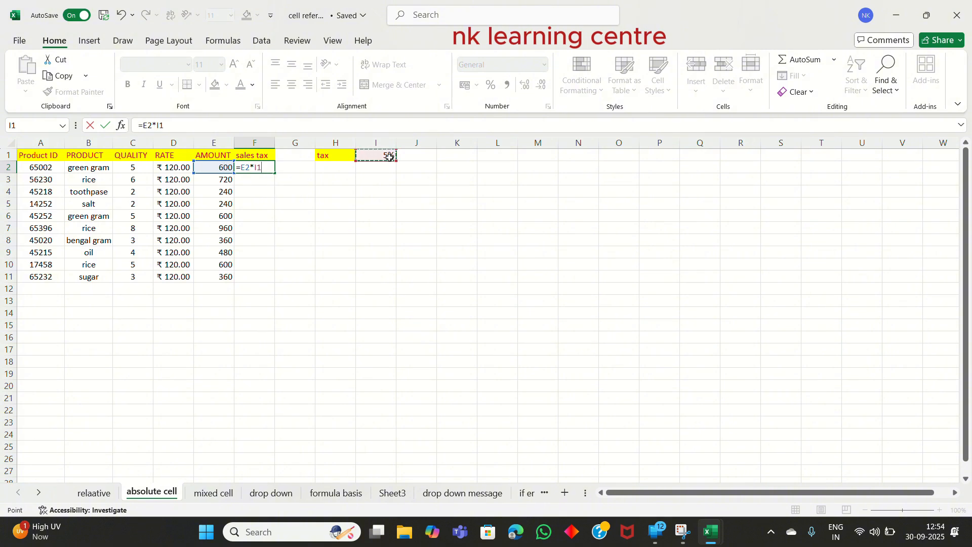
{"action": "key", "text": "Return"}
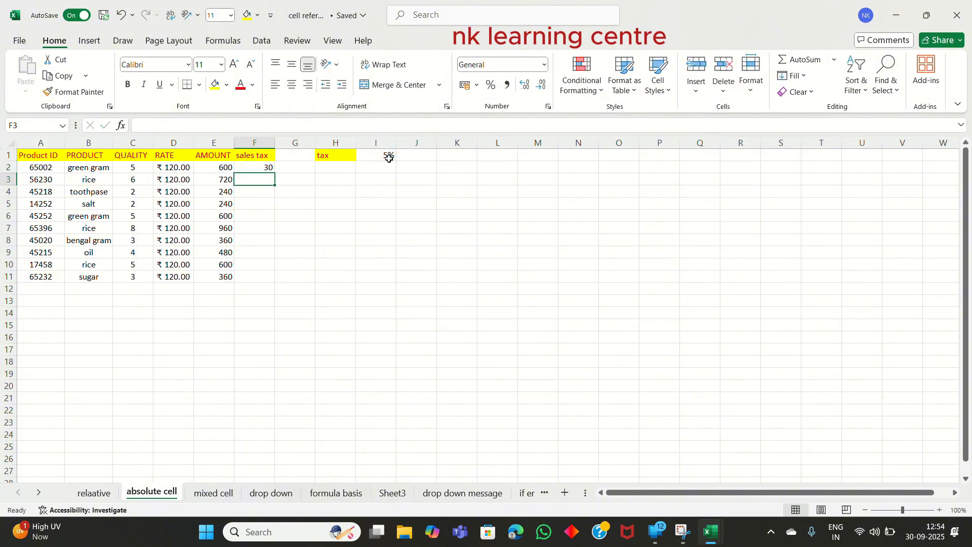
Try to fill the F2 sales tax formula down to F11, and clear the copied formulas from F3:F11
{"action": "left_click", "coordinate": [266, 166]}
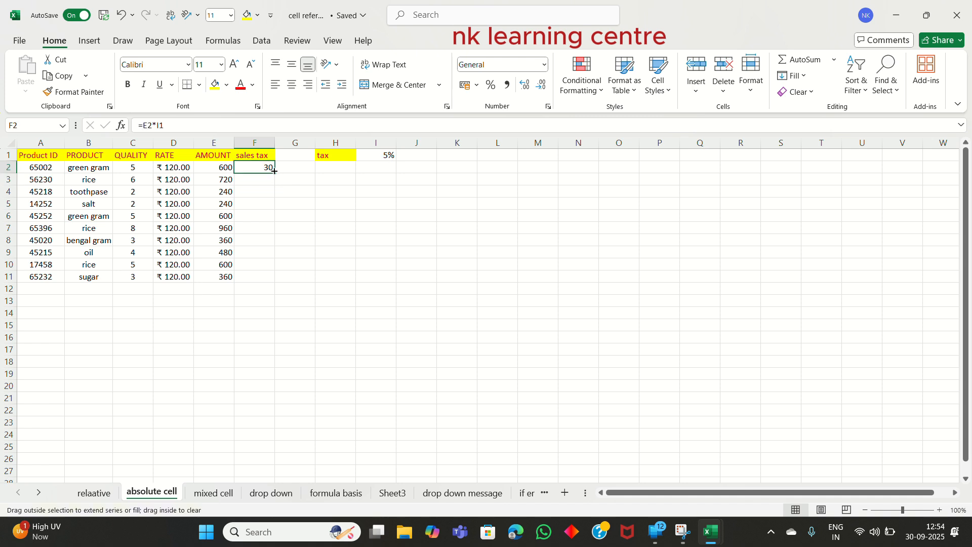
{"action": "left_click_drag", "start_coordinate": [274, 171], "coordinate": [273, 282]}
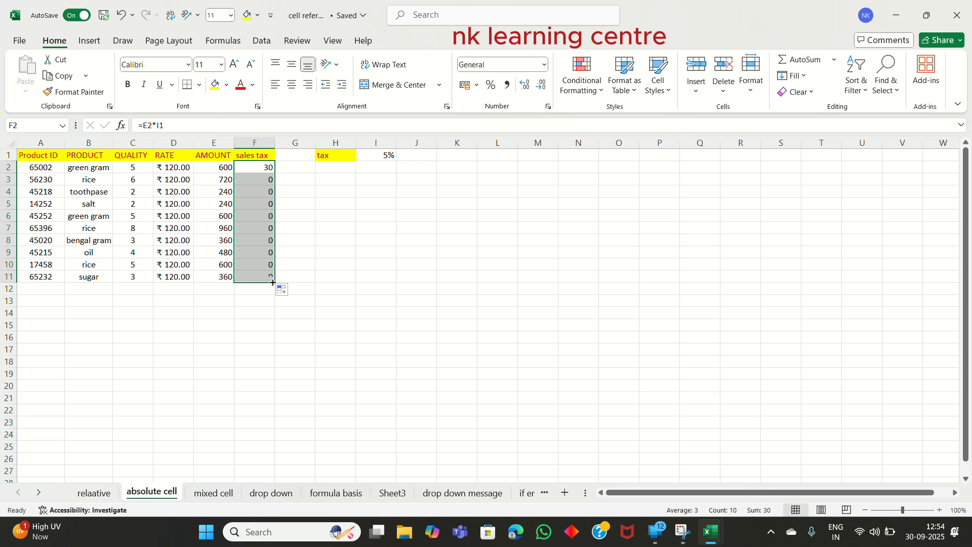
{"action": "left_click", "coordinate": [259, 185]}
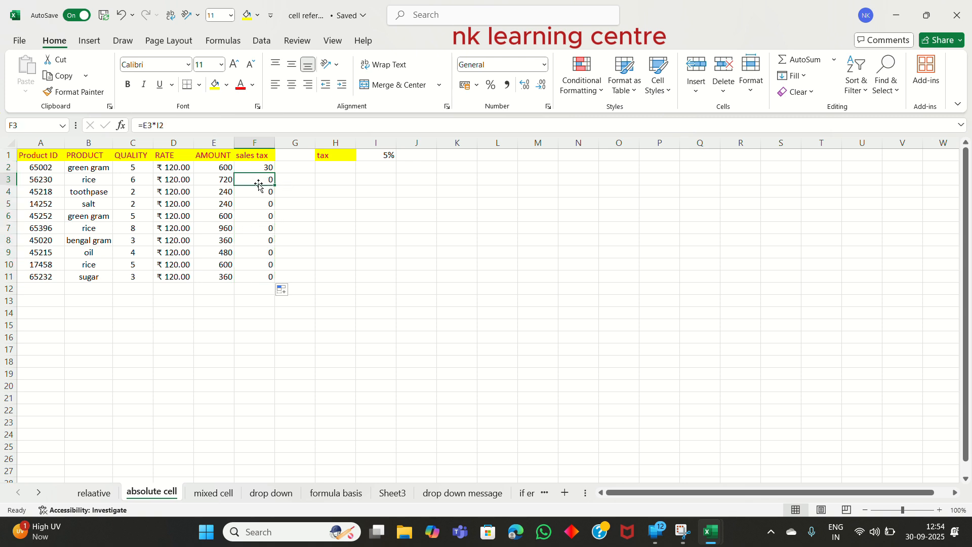
{"action": "left_click_drag", "start_coordinate": [259, 182], "coordinate": [267, 274]}
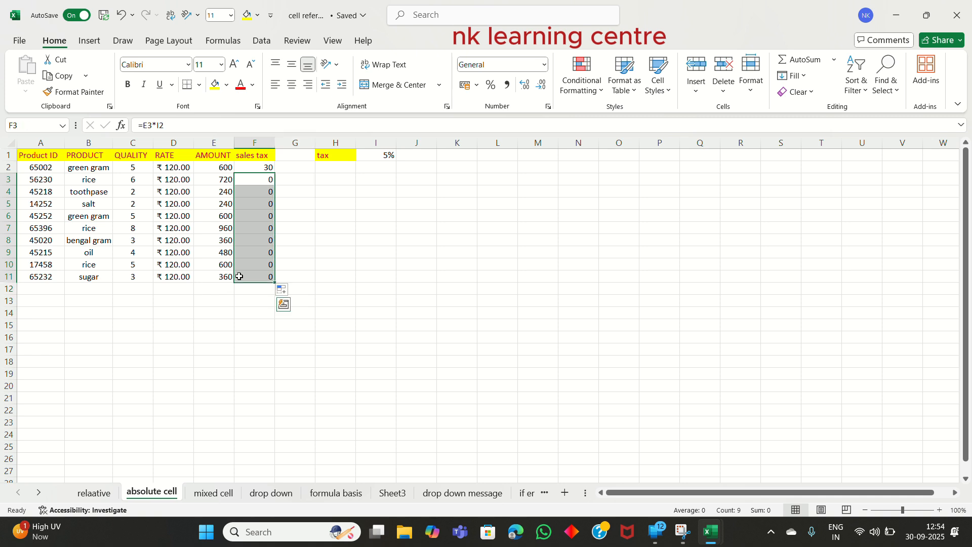
{"action": "key", "text": "Delete"}
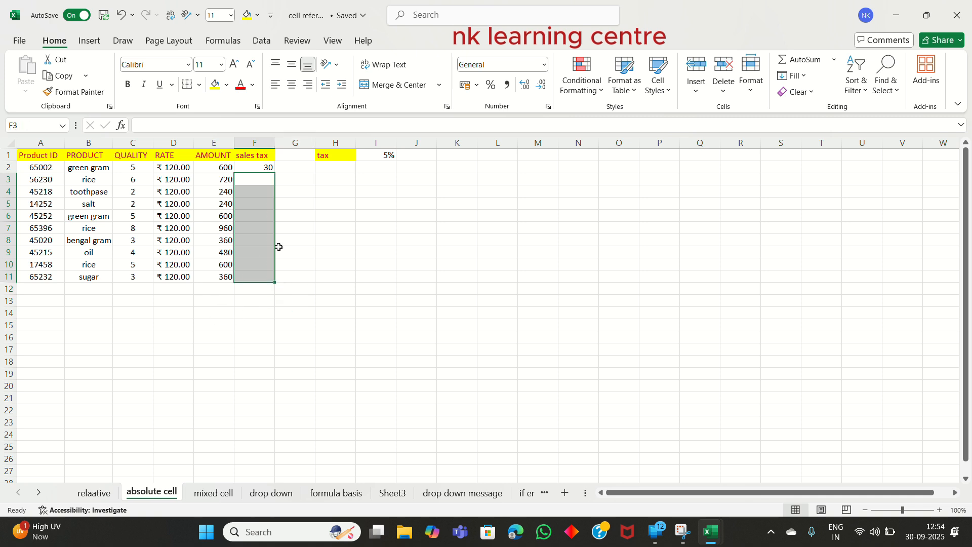
{"action": "left_click", "coordinate": [268, 179]}
{"action": "left_click", "coordinate": [257, 167]}
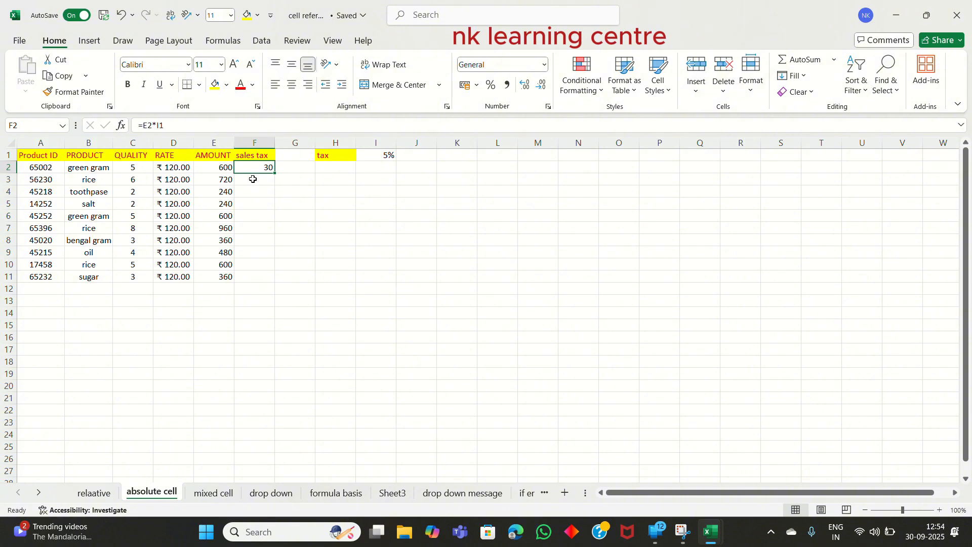
Enter the formula =E3*$I$1 in F3, with an absolute reference to the tax rate cell
{"action": "left_click", "coordinate": [253, 179]}
{"action": "type", "text": "="}
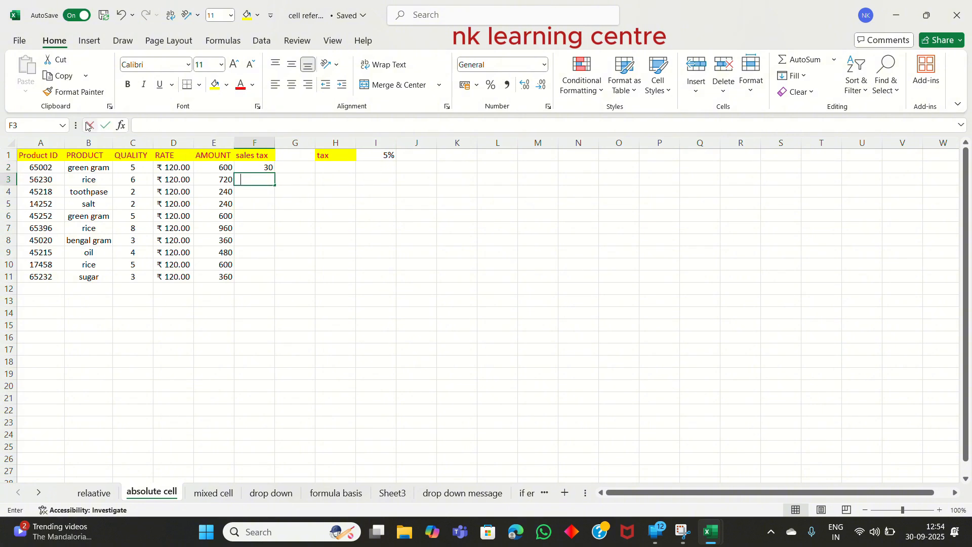
{"action": "left_click", "coordinate": [228, 182]}
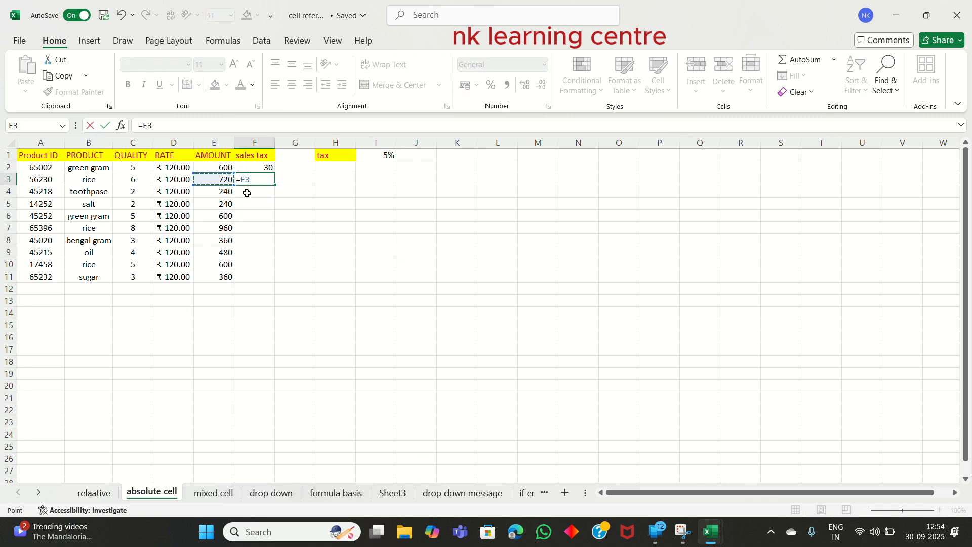
{"action": "type", "text": "*"}
{"action": "left_click", "coordinate": [394, 156]}
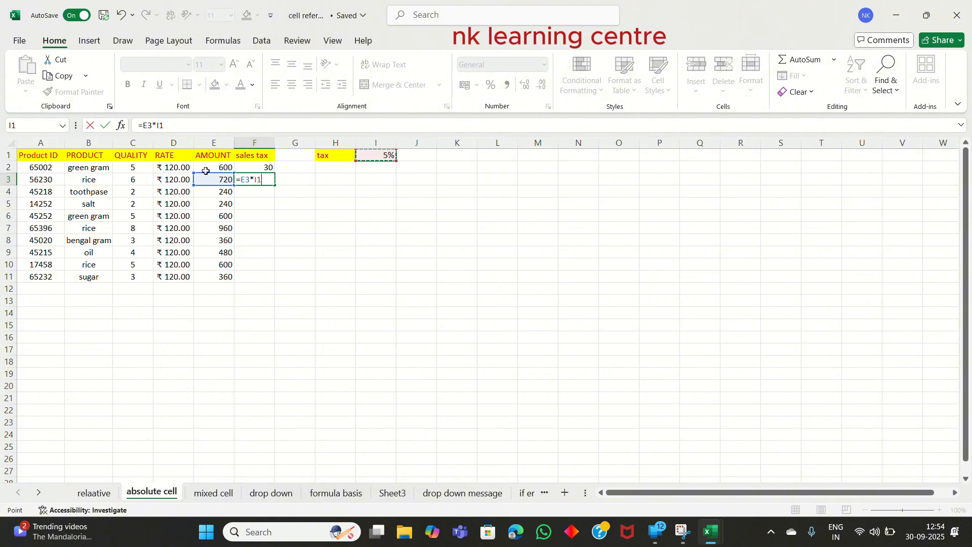
{"action": "key", "text": "F4"}
{"action": "key", "text": "Return"}
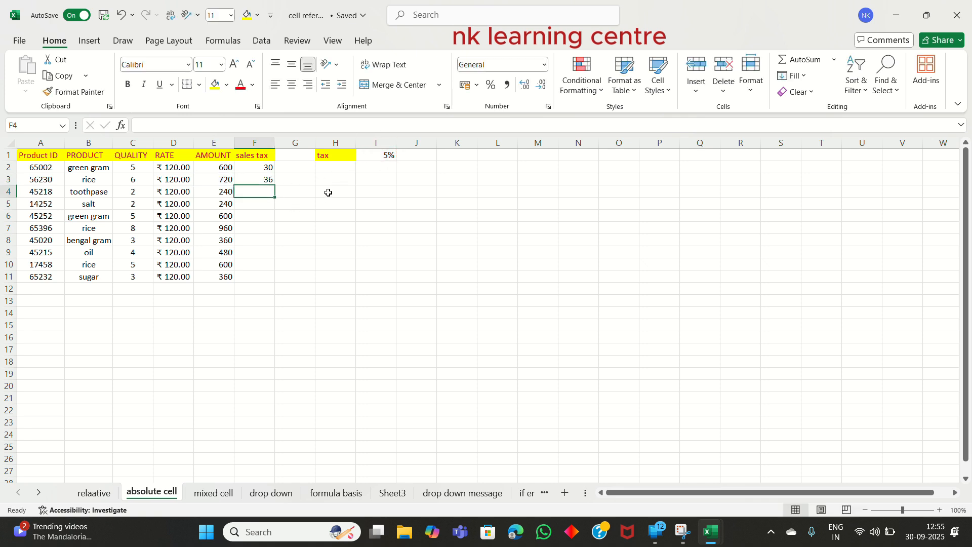
Fill the F3 sales tax formula down the column through F11
{"action": "left_click", "coordinate": [272, 178]}
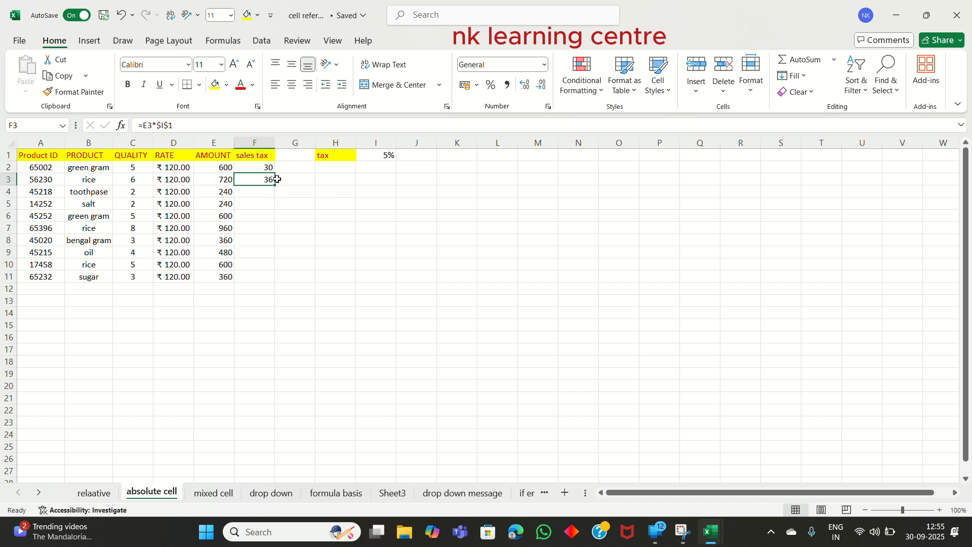
{"action": "left_click_drag", "start_coordinate": [279, 186], "coordinate": [278, 283]}
{"action": "left_click", "coordinate": [359, 265]}
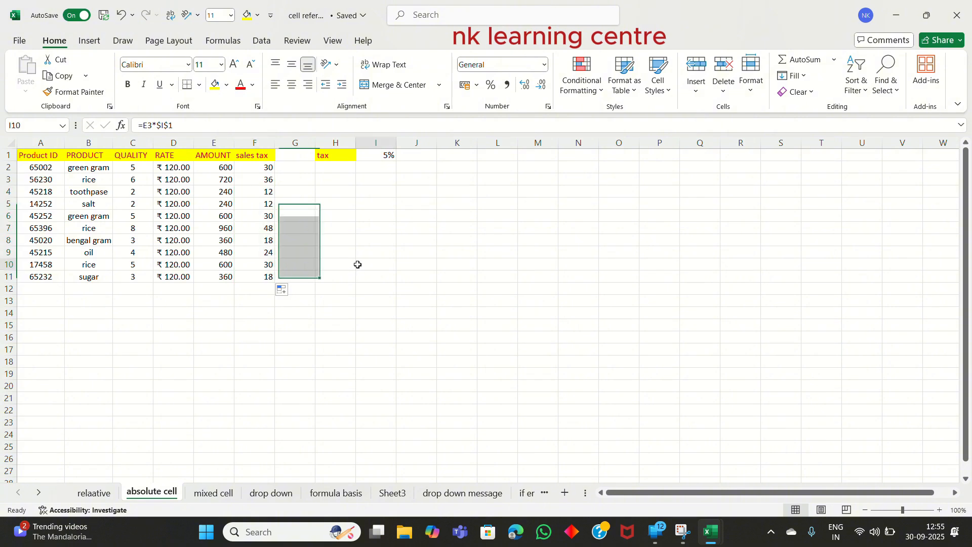
Inspect the cell references in the copied sales tax formula in F6
{"action": "left_click", "coordinate": [267, 213]}
{"action": "double_click", "coordinate": [267, 214]}
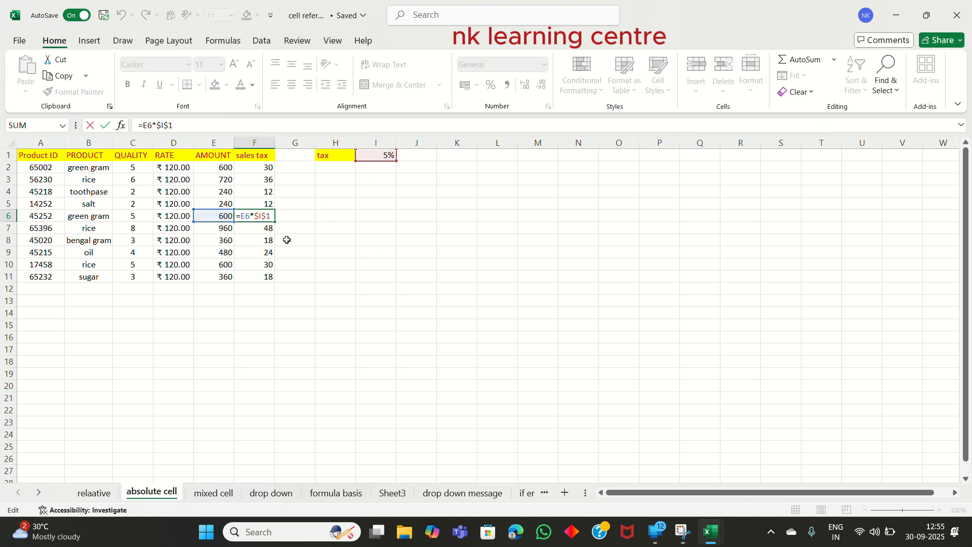
{"action": "left_click", "coordinate": [380, 287]}
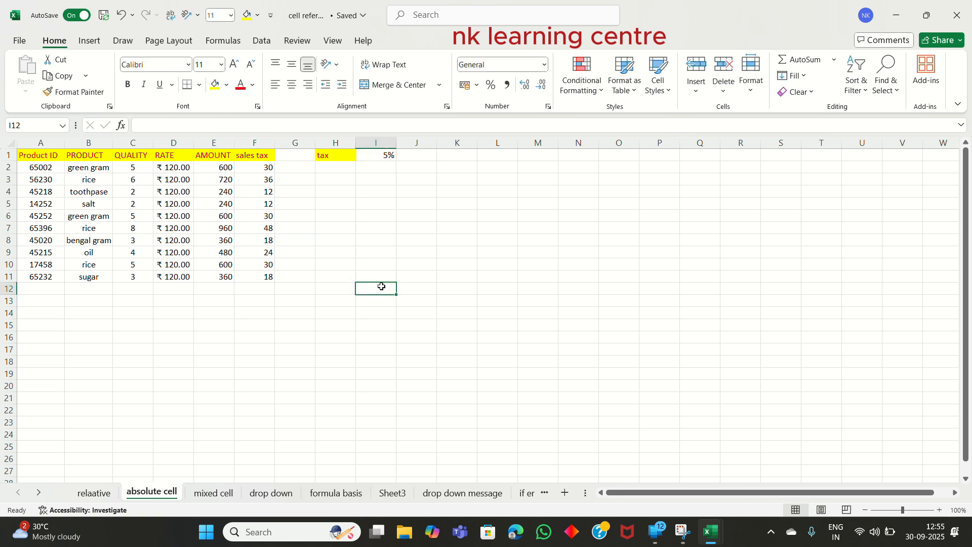
On the mixed cell sheet, enter the formula =C3*D2 in cell D3 of the multiplication grid
{"action": "left_click", "coordinate": [220, 494]}
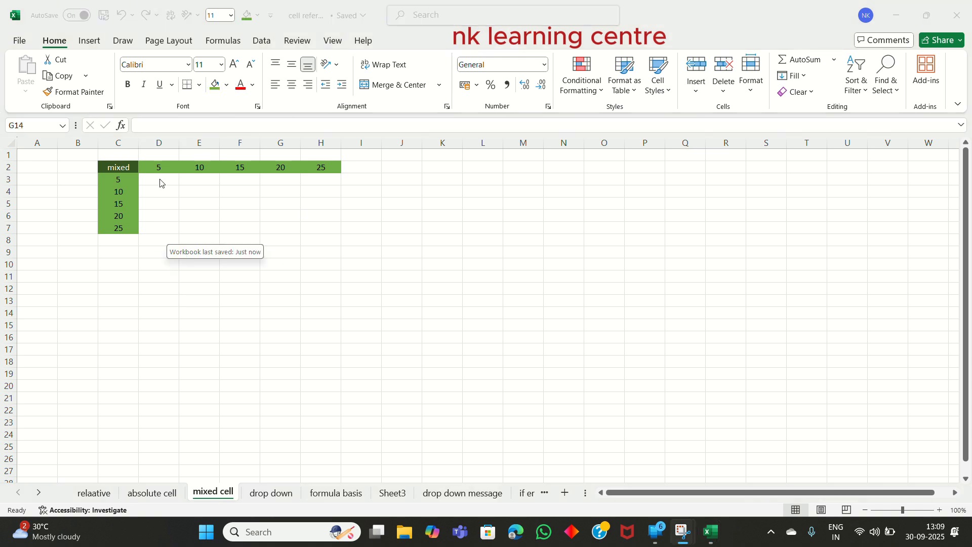
{"action": "left_click", "coordinate": [162, 179]}
{"action": "double_click", "coordinate": [163, 176]}
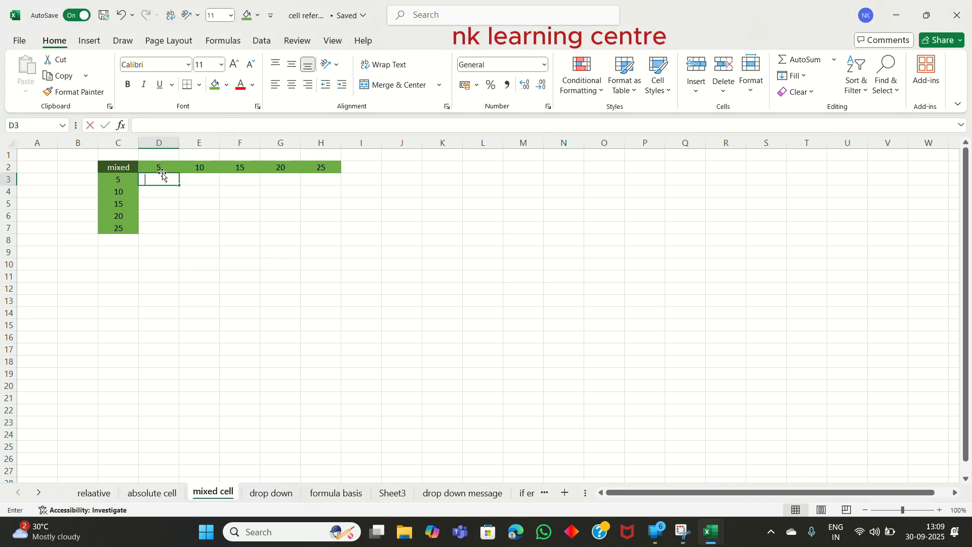
{"action": "type", "text": "="}
{"action": "left_click", "coordinate": [117, 180]}
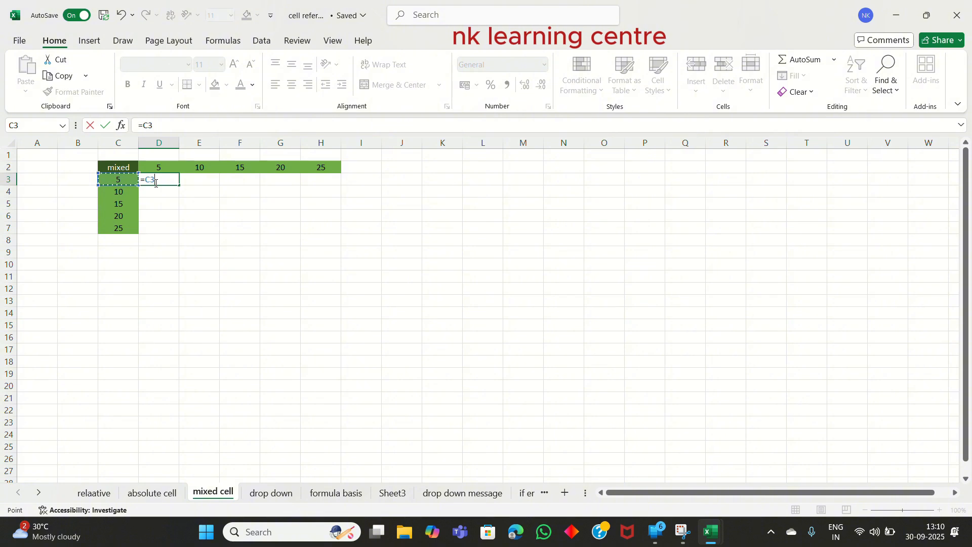
{"action": "type", "text": "*"}
{"action": "left_click", "coordinate": [164, 167]}
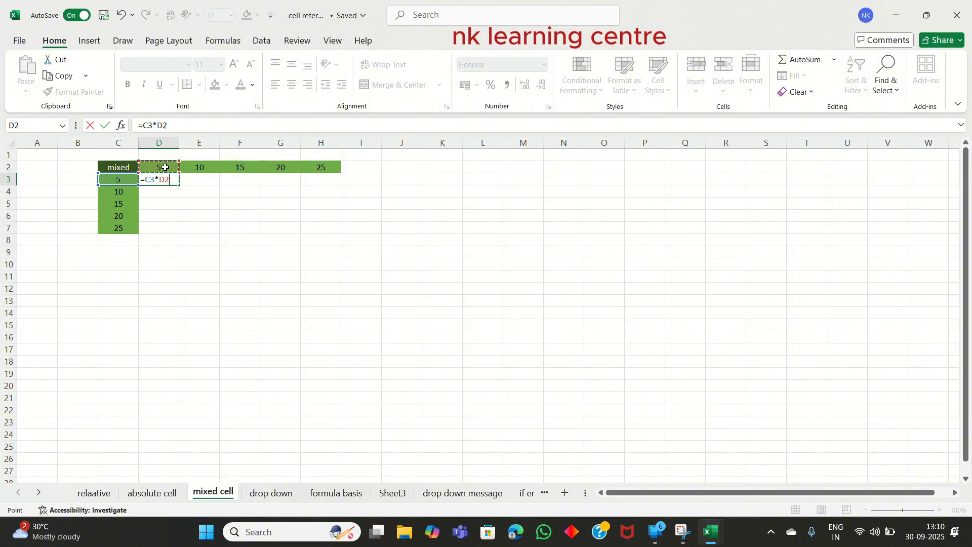
{"action": "key", "text": "Return"}
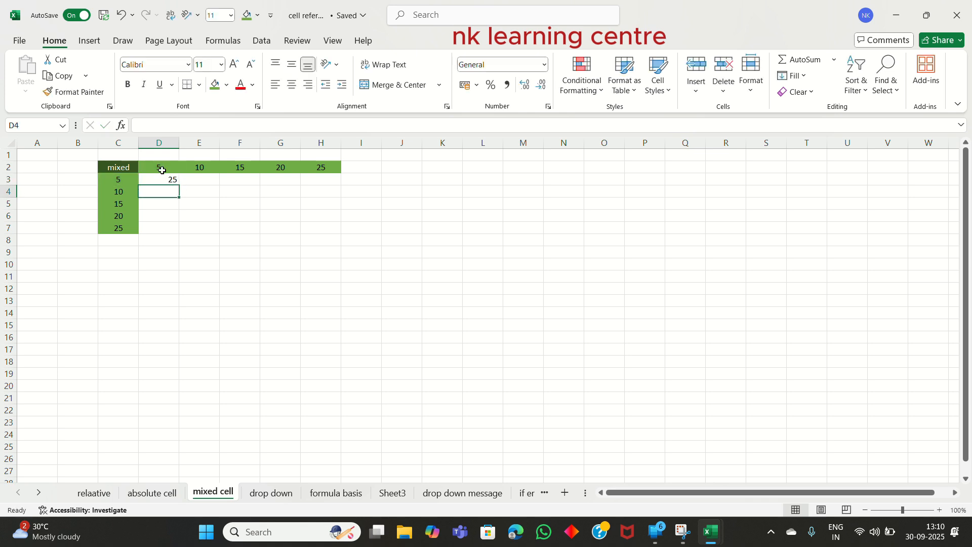
Try to fill the relative D3 formula down through D7, and undo both the fill and the formula entry
{"action": "left_click", "coordinate": [173, 179]}
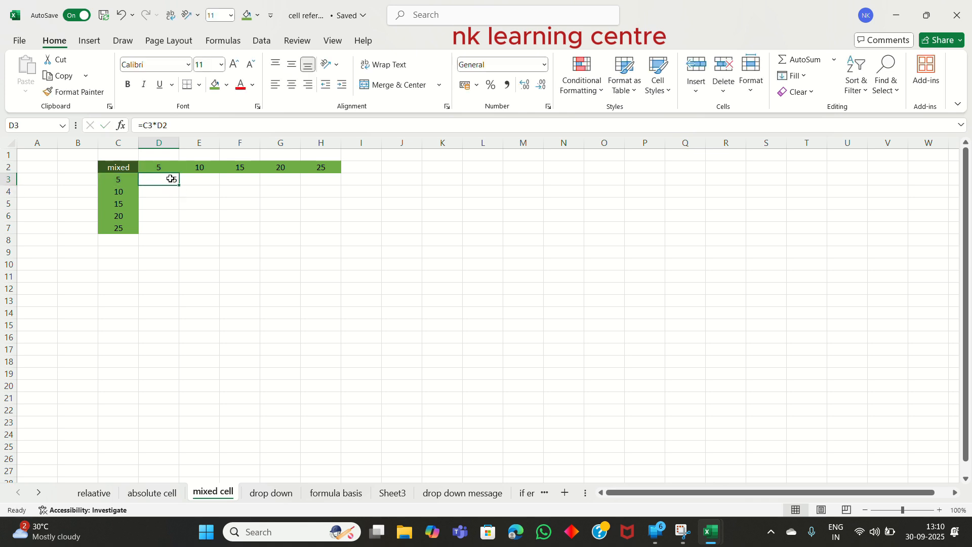
{"action": "left_click_drag", "start_coordinate": [171, 179], "coordinate": [168, 226]}
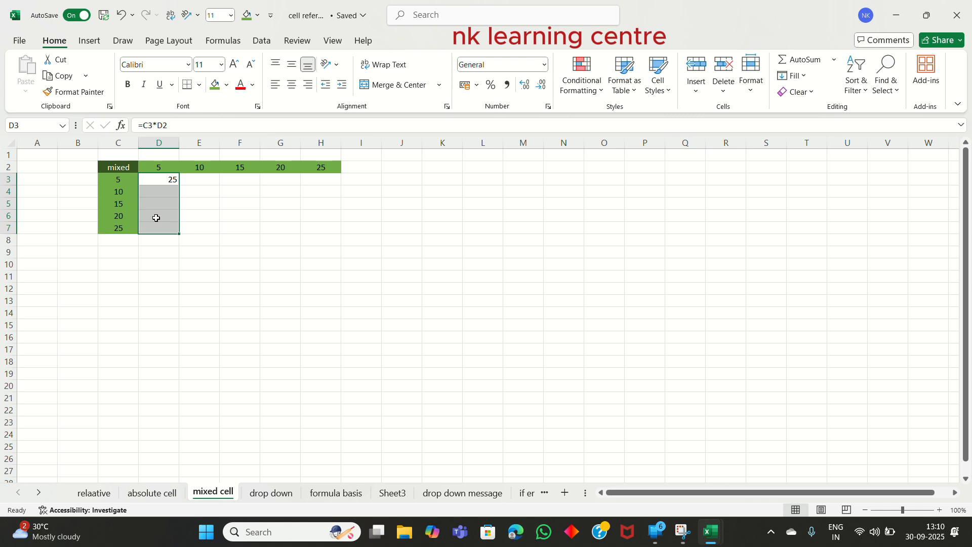
{"action": "left_click", "coordinate": [156, 227]}
{"action": "left_click", "coordinate": [170, 180]}
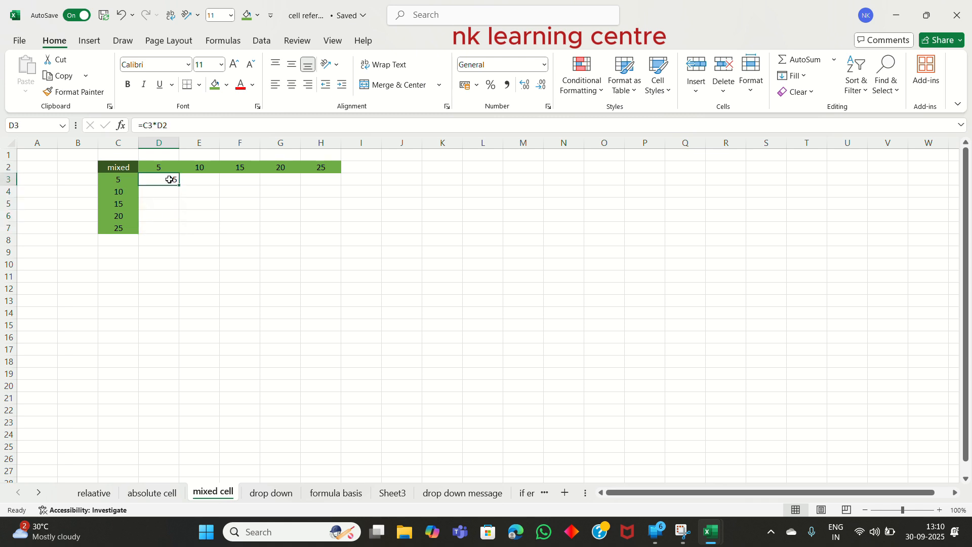
{"action": "left_click_drag", "start_coordinate": [170, 179], "coordinate": [178, 233]}
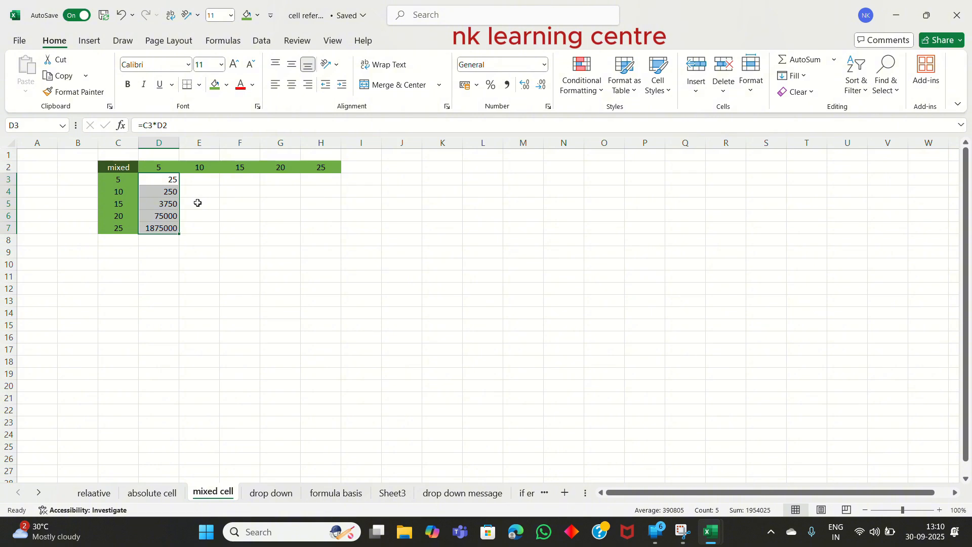
{"action": "key", "text": "ctrl+z"}
{"action": "key", "text": "ctrl+z"}
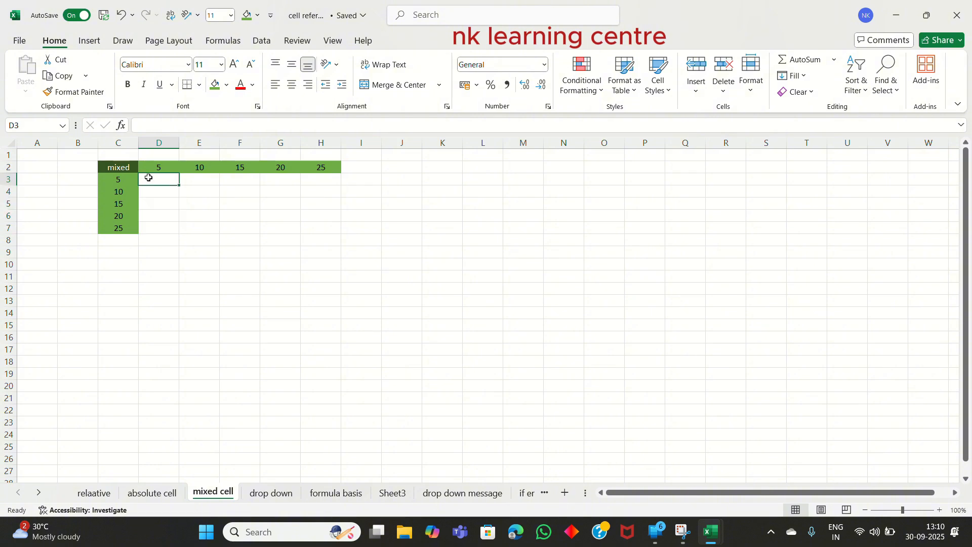
Enter the mixed reference formula =$C3*D$2 in D3, locking column C for the row factor and row 2 for the column factor
{"action": "type", "text": "="}
{"action": "left_click", "coordinate": [118, 181]}
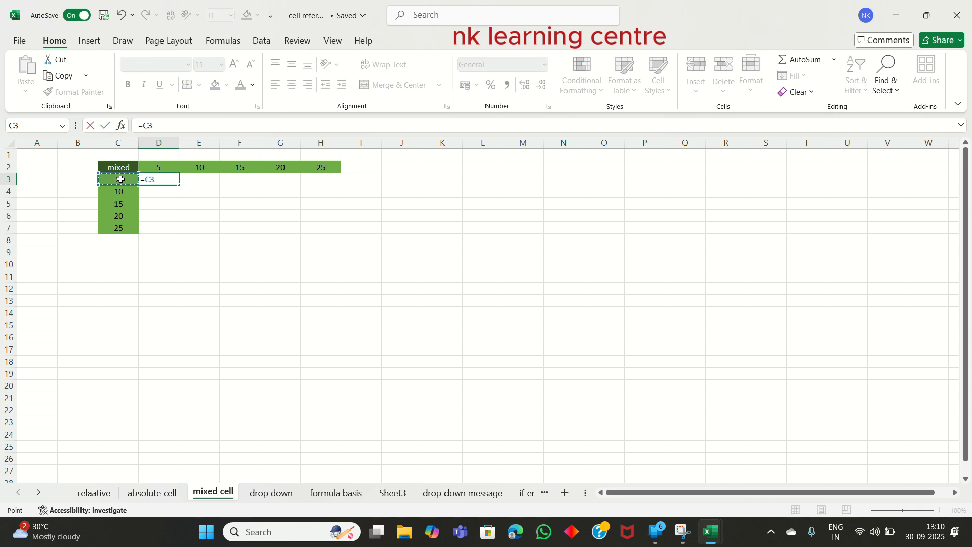
{"action": "left_click", "coordinate": [145, 181]}
{"action": "key", "text": "F4"}
{"action": "key", "text": "F4"}
{"action": "key", "text": "F4"}
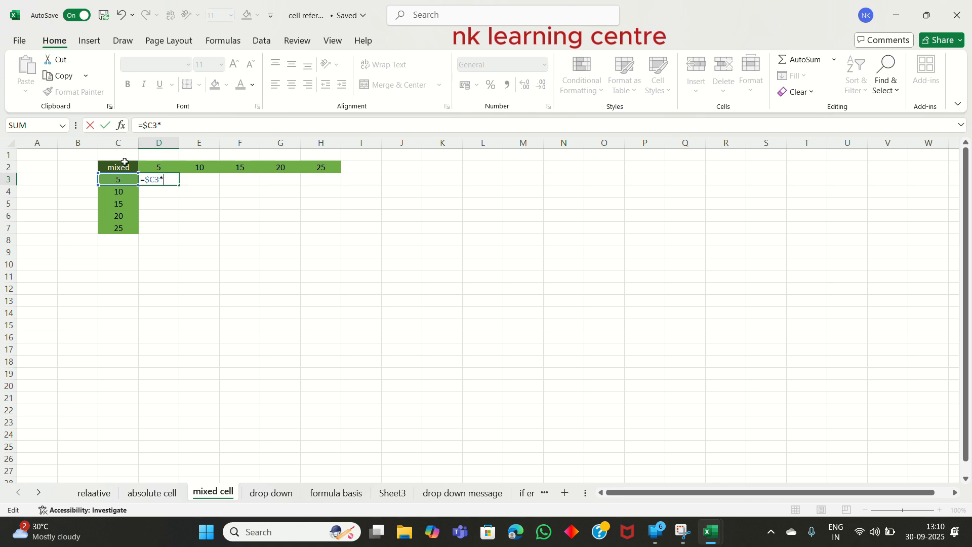
{"action": "left_click", "coordinate": [169, 168]}
{"action": "left_click", "coordinate": [172, 180]}
{"action": "key", "text": "F4"}
{"action": "key", "text": "F4"}
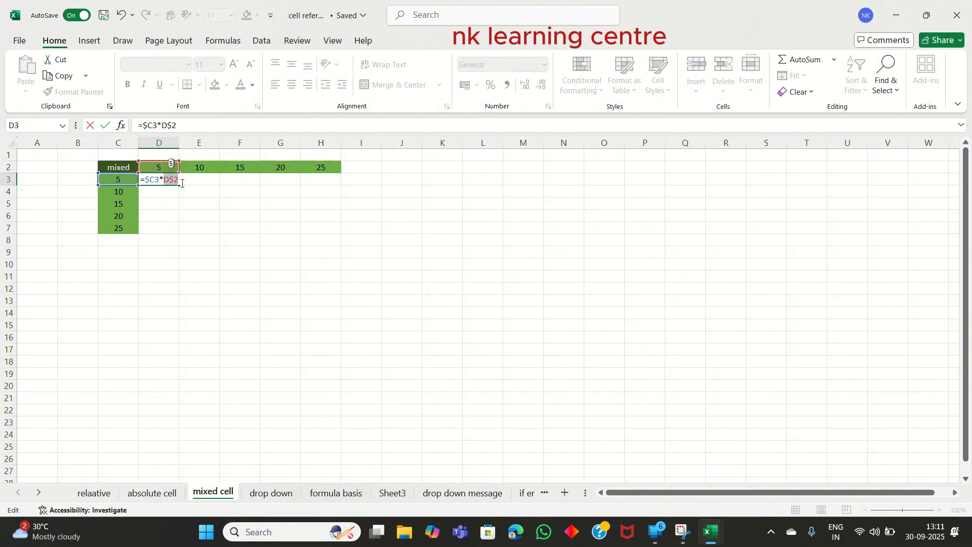
{"action": "key", "text": "ctrl+Return"}
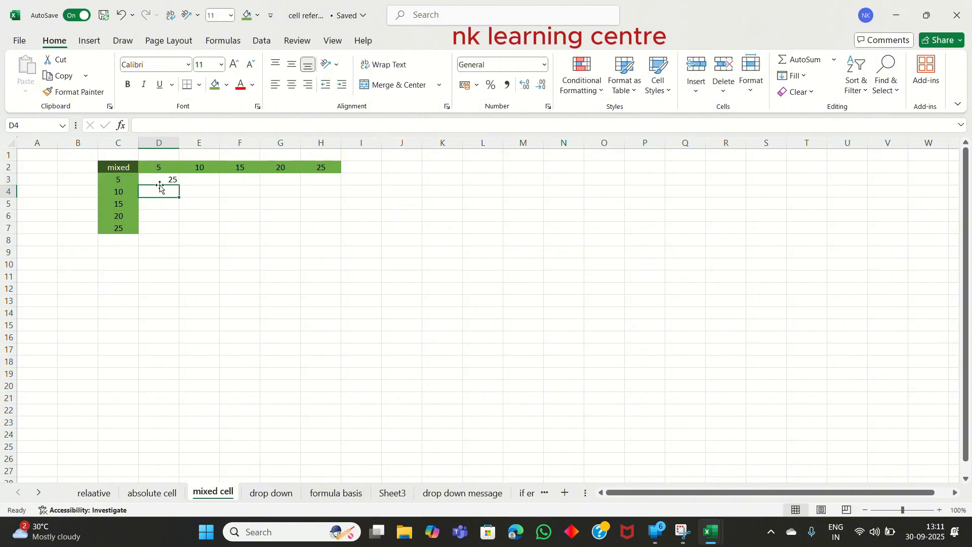
Fill the mixed reference formula from D3 across the whole multiplication grid D3:H7
{"action": "left_click_drag", "start_coordinate": [178, 186], "coordinate": [348, 238]}
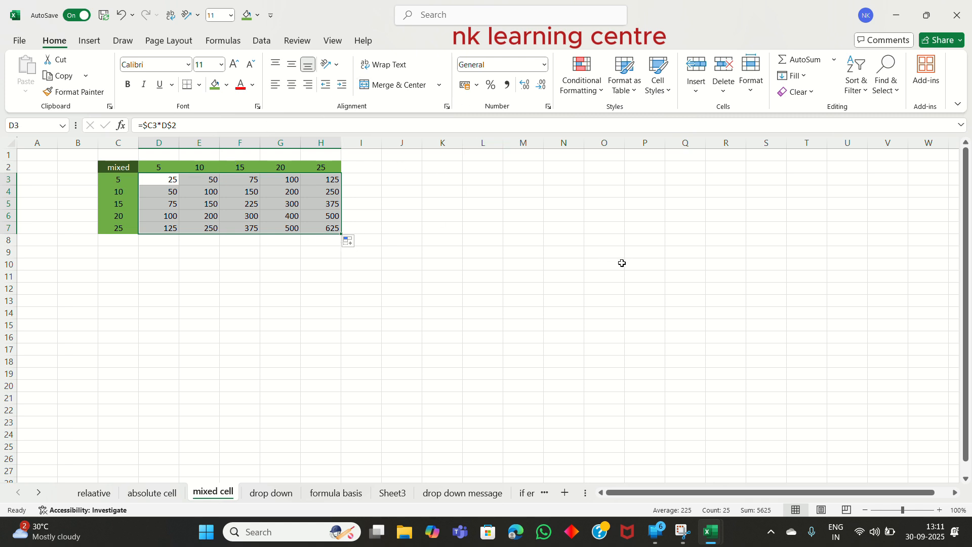
{"action": "left_click", "coordinate": [537, 252]}
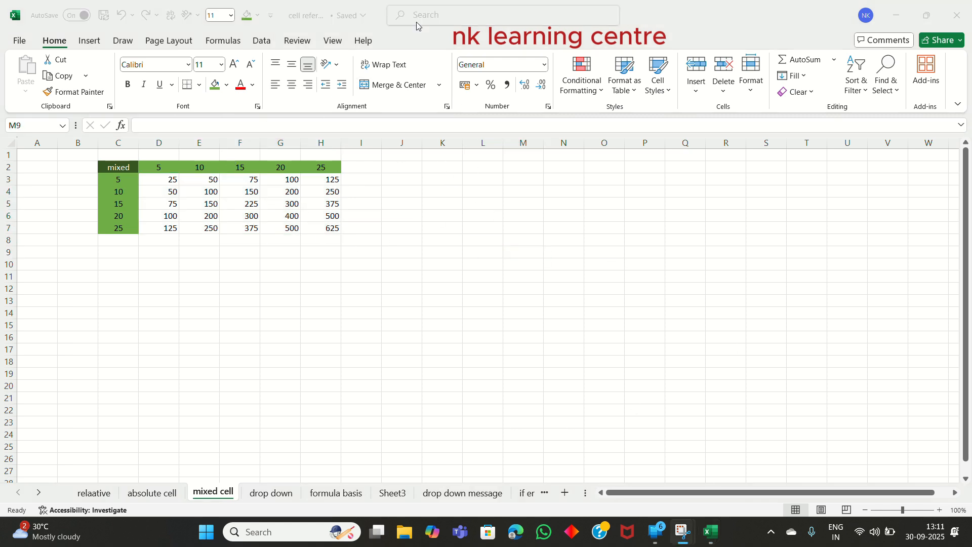